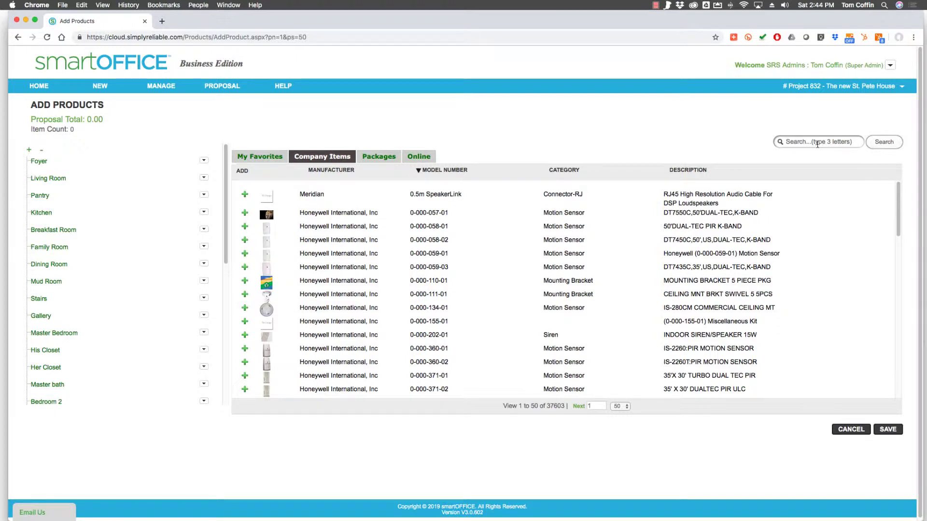
text(ep)
text(isode )
text(300)
Search the company product catalog for 'episode 300'.
key(Return)
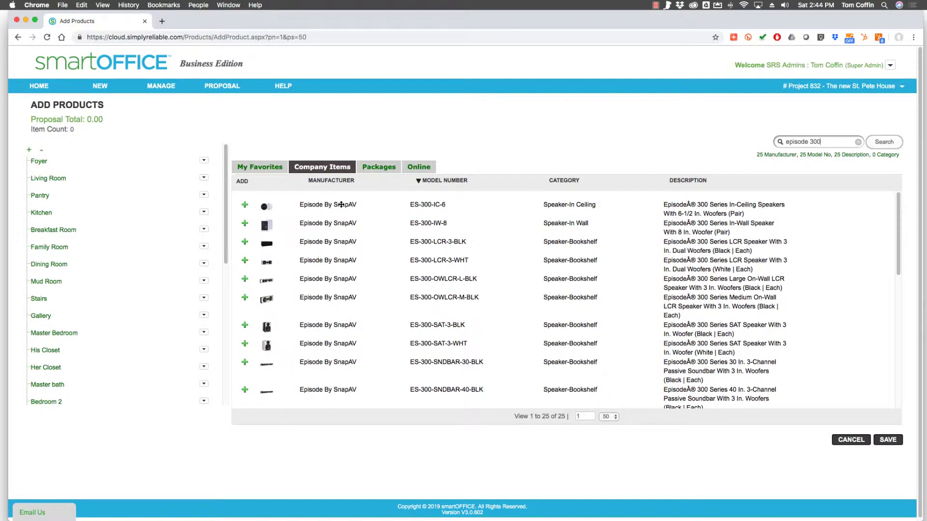
Place the ES-300-IC-6 in-ceiling speaker under Living Room, then save and confirm.
drag(340, 206, 70, 182)
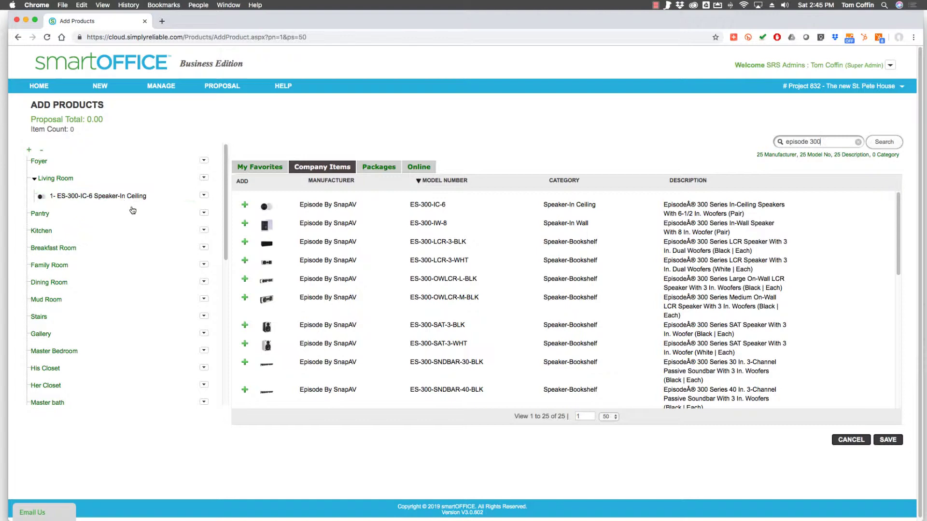
click(888, 441)
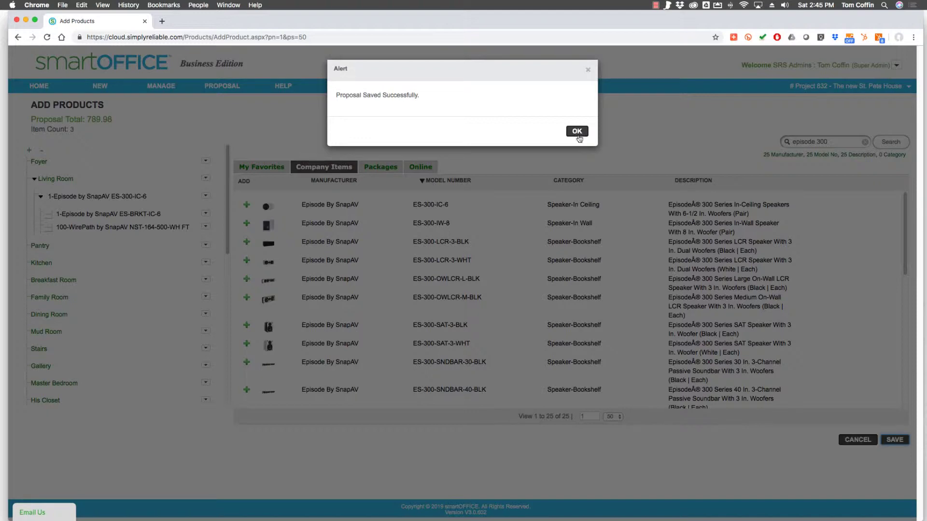
click(577, 131)
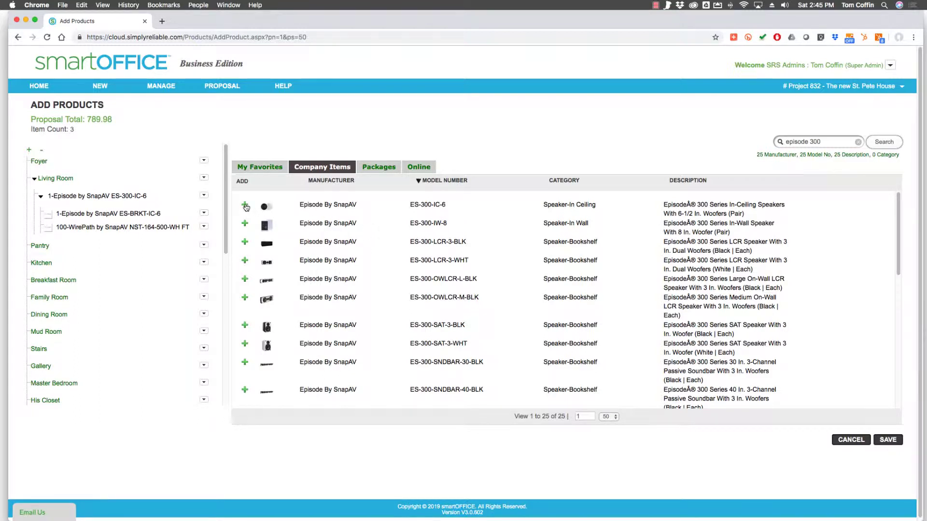
Choose Kitchen, Dining Room, Gallery and Master bath as rooms for ES-300-IC-6.
click(245, 206)
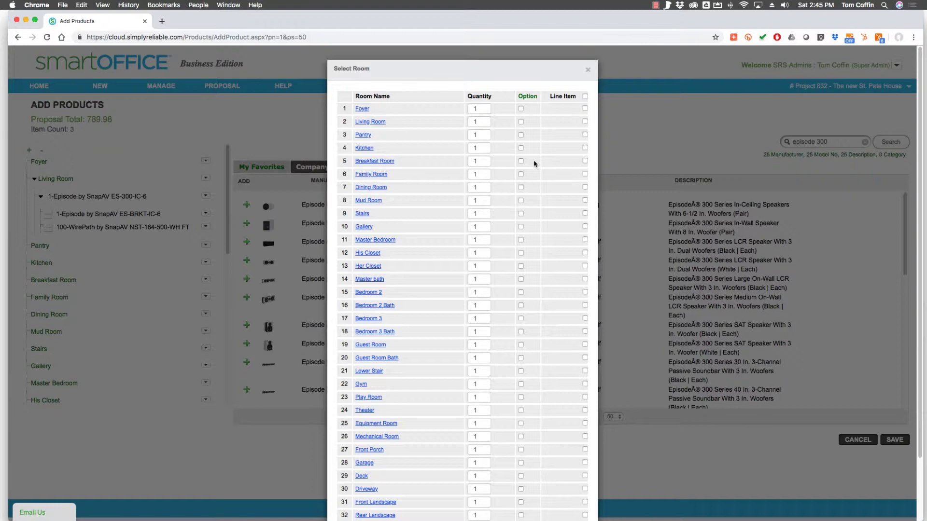
click(584, 148)
click(584, 186)
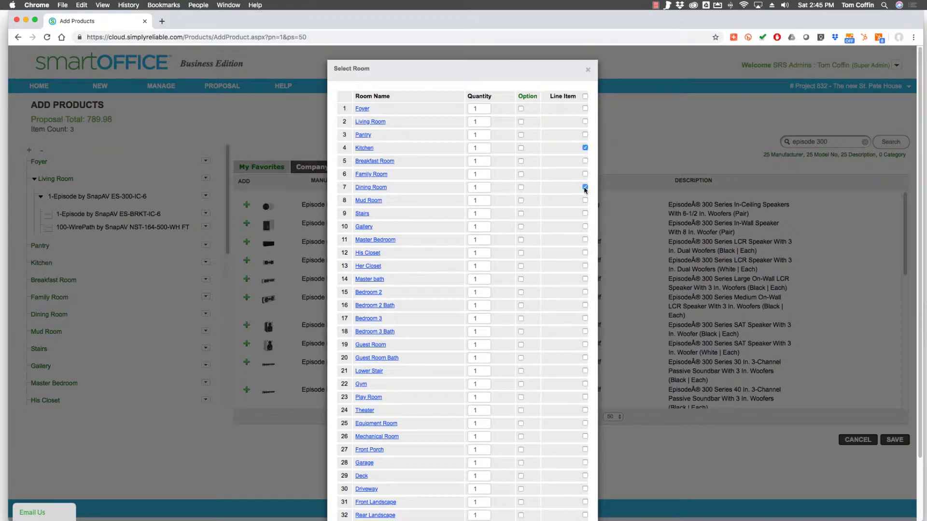
click(585, 226)
click(585, 279)
scroll(560, 299, down, 2)
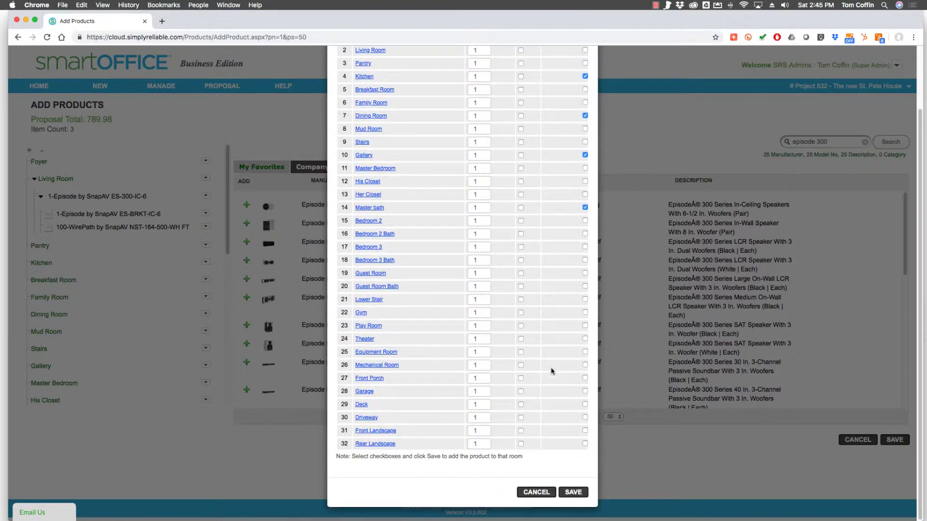
scroll(542, 195, up, 2)
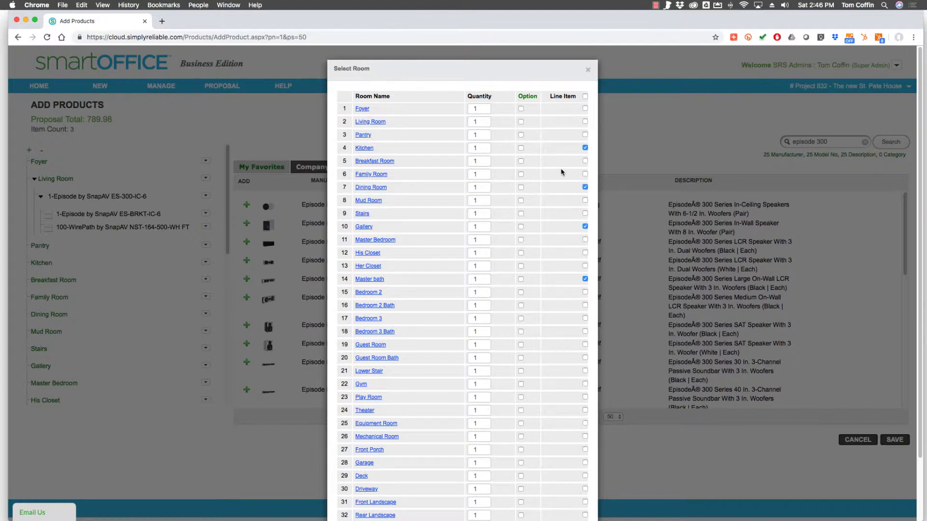
scroll(529, 223, down, 2)
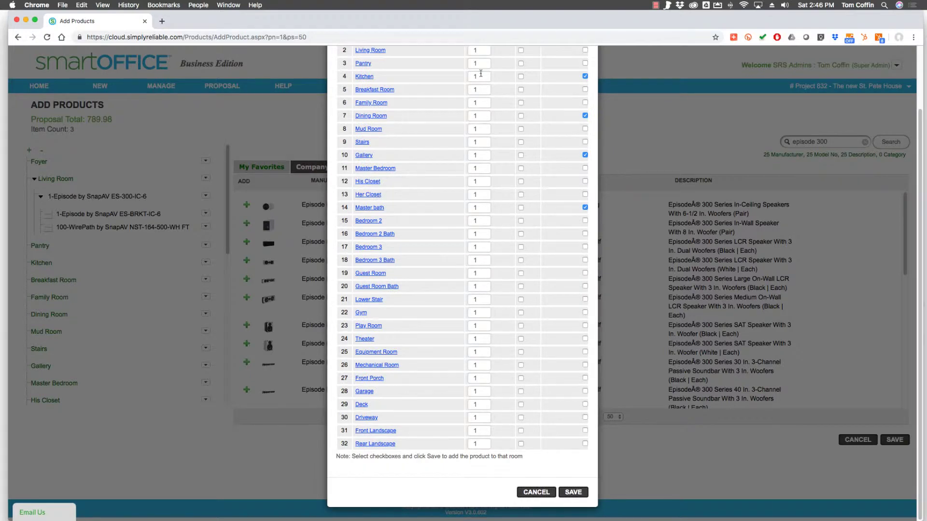
Set the Master bath quantity to 2 and add the speakers to the chosen rooms.
click(482, 207)
key(BackSpace)
text(2)
click(571, 493)
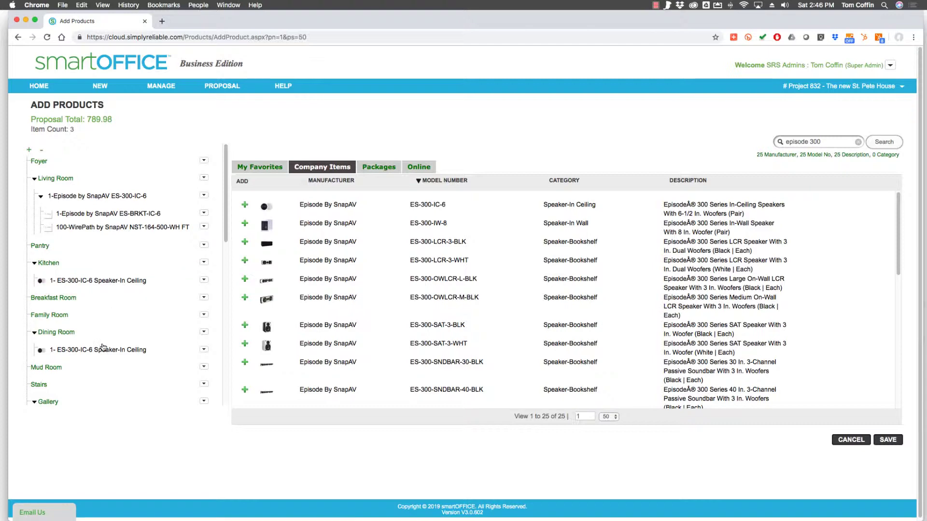
scroll(104, 348, down, 4)
scroll(104, 348, down, 4)
scroll(103, 348, down, 4)
scroll(102, 347, up, 6)
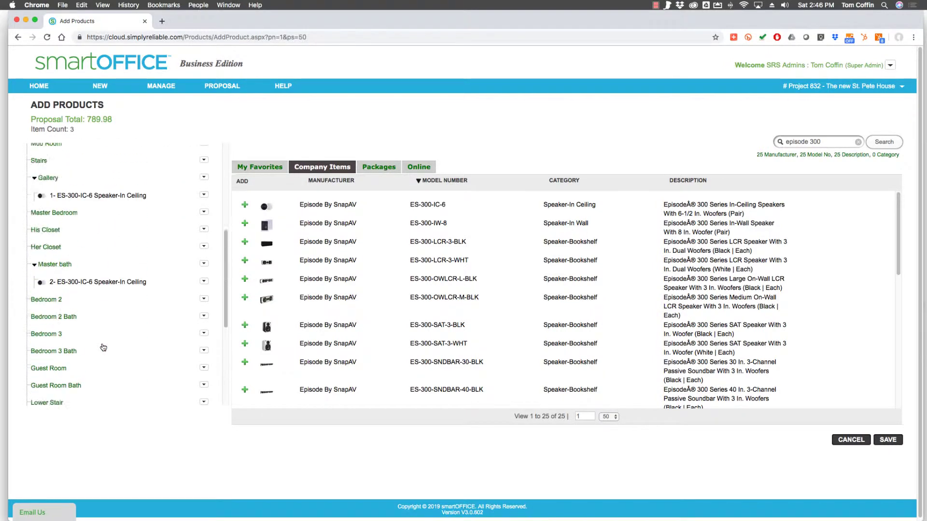
scroll(146, 362, up, 6)
Save the proposal at a 4,739.87 total with 15 items and acknowledge the alert.
click(889, 441)
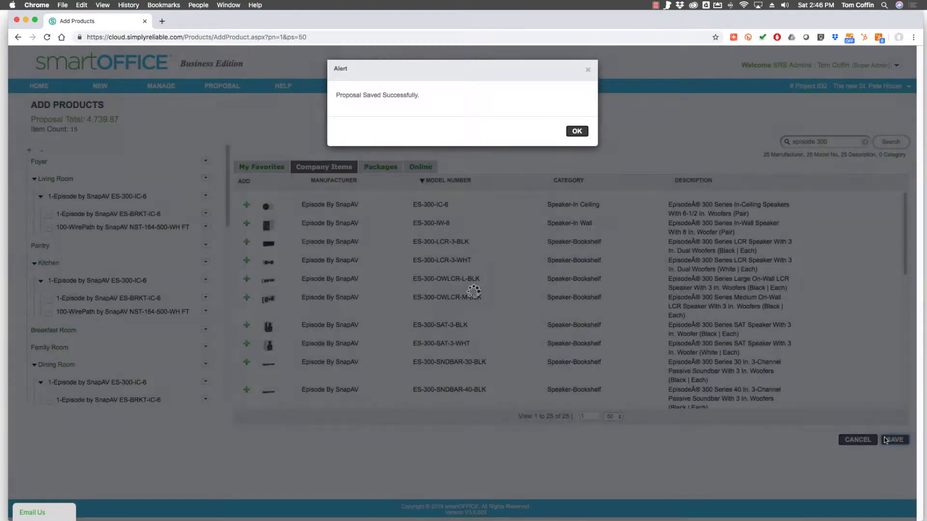
click(579, 133)
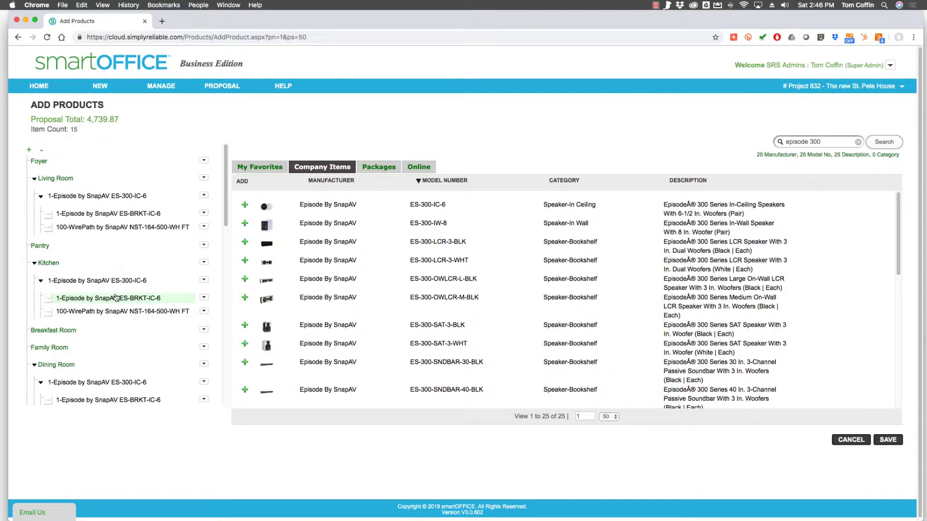
Add the Cable Jack - White package to Kitchen and save the proposal at 4,946.42.
click(376, 167)
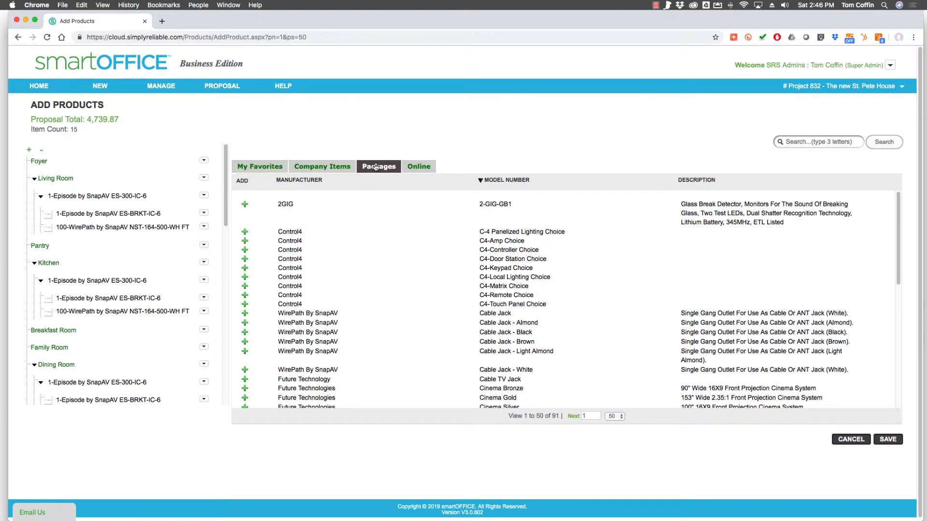
scroll(408, 293, down, 1)
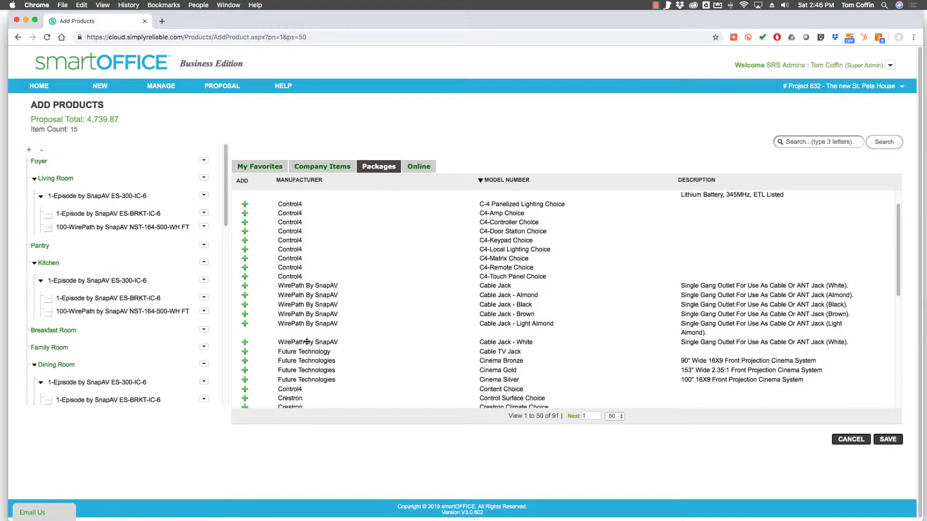
drag(307, 342, 65, 267)
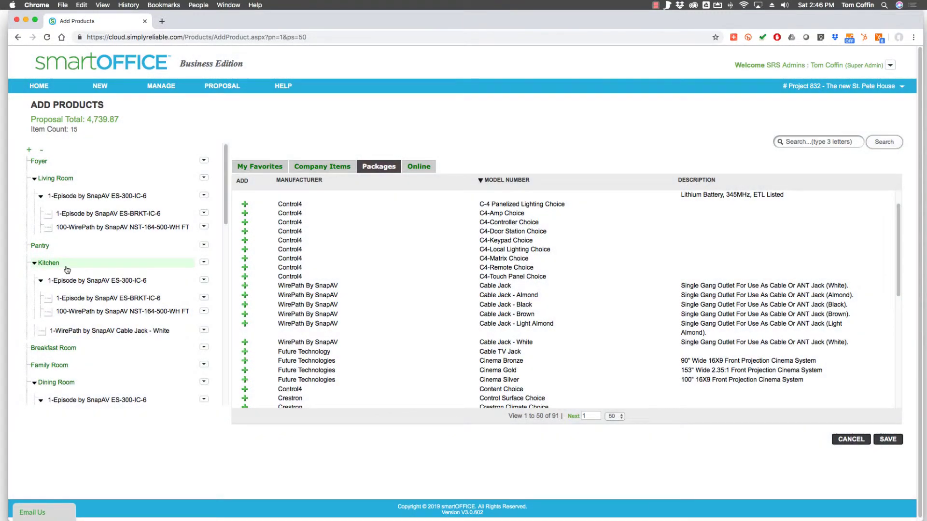
click(885, 440)
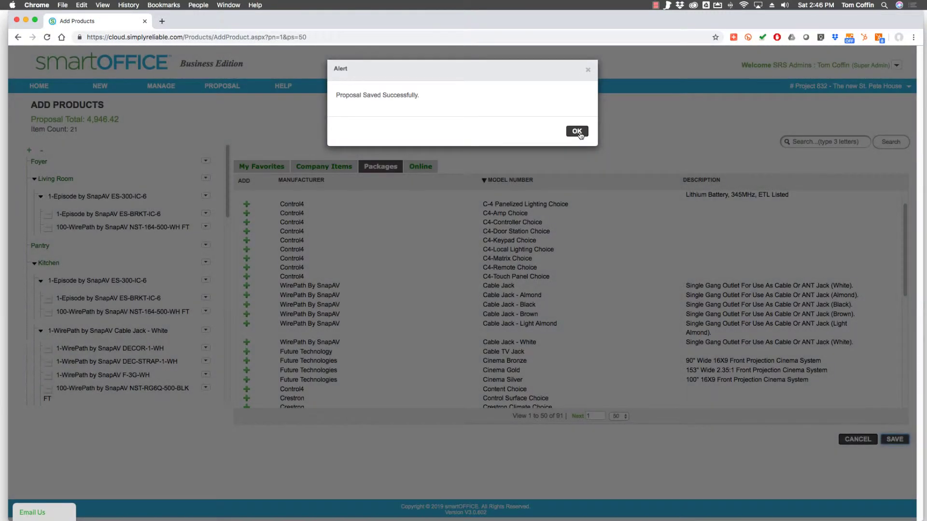
click(577, 132)
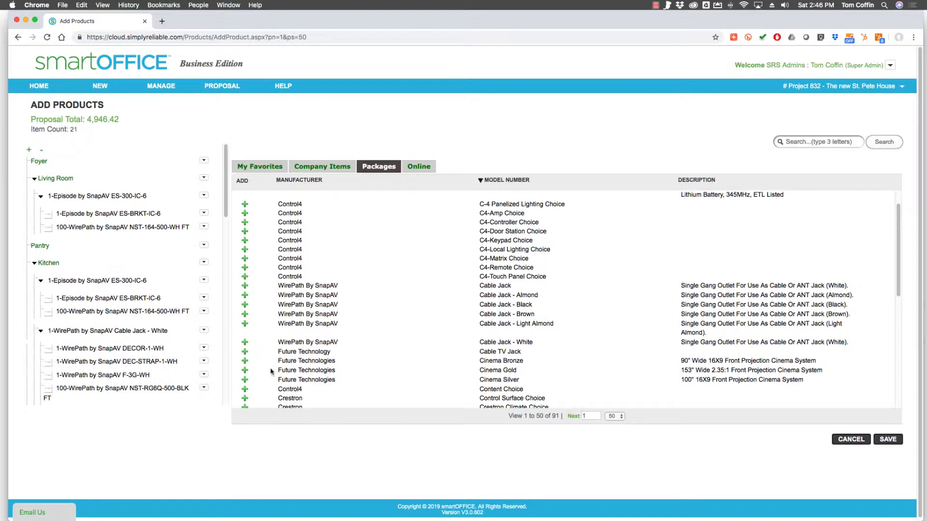